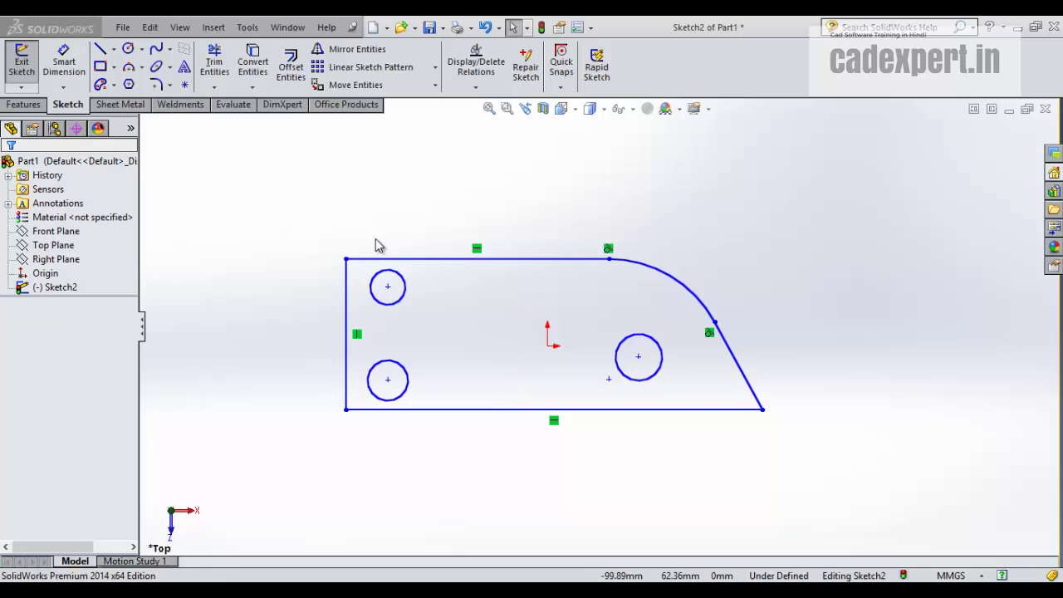
- Activate Smart Dimension to begin dimensioning the three-hole plate sketch
click(63, 73)
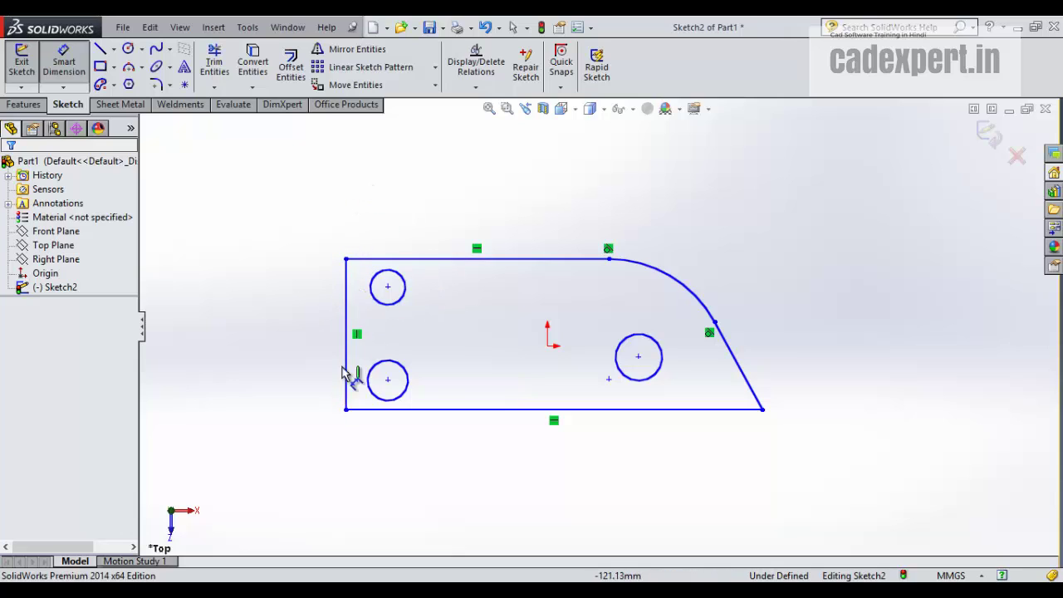
- Dimension the profile's left vertical edge to a height of 90
click(347, 329)
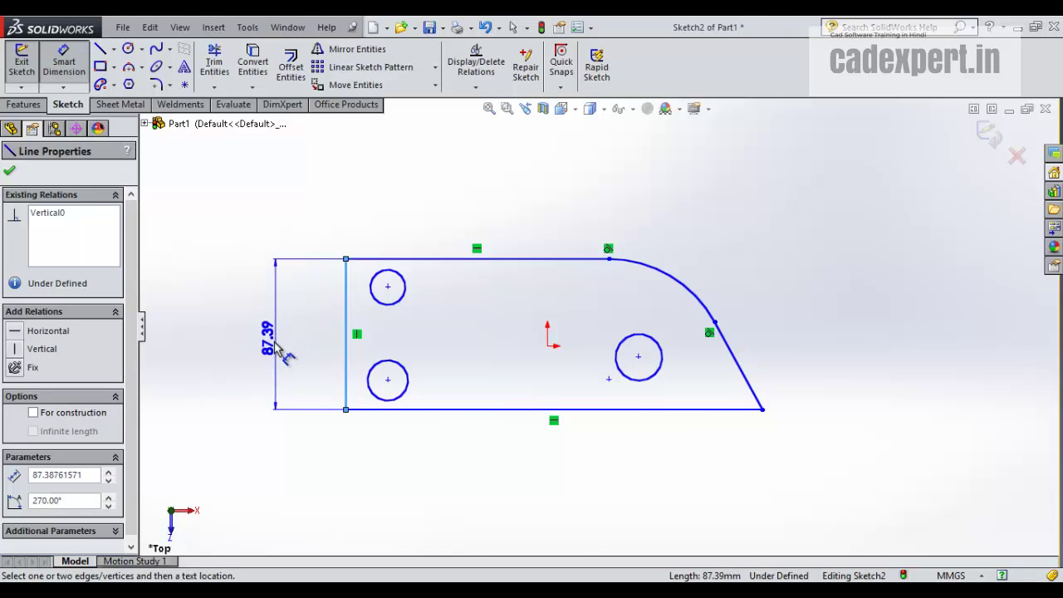
click(270, 345)
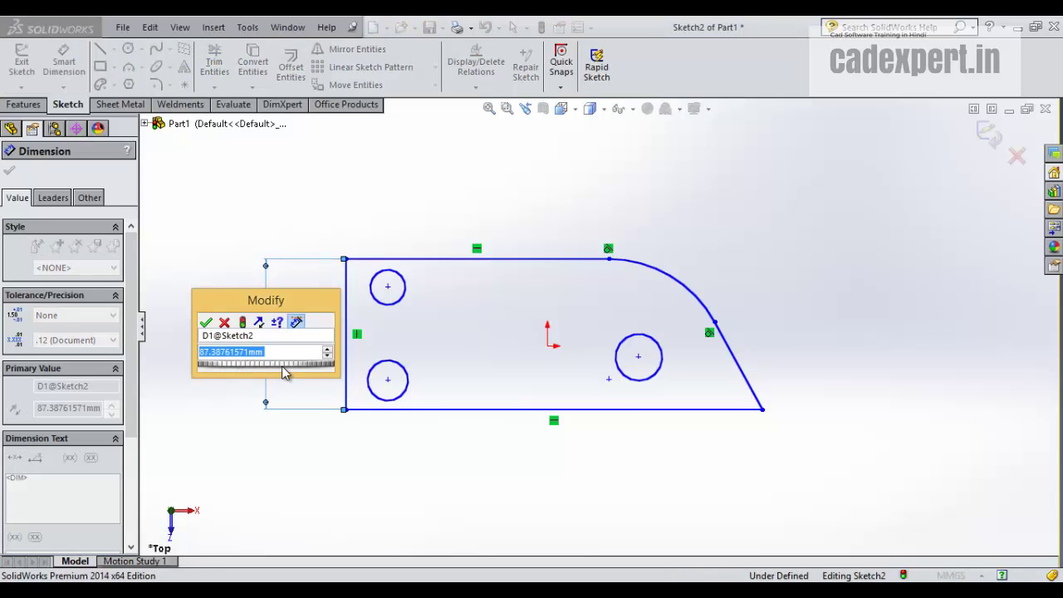
text(90)
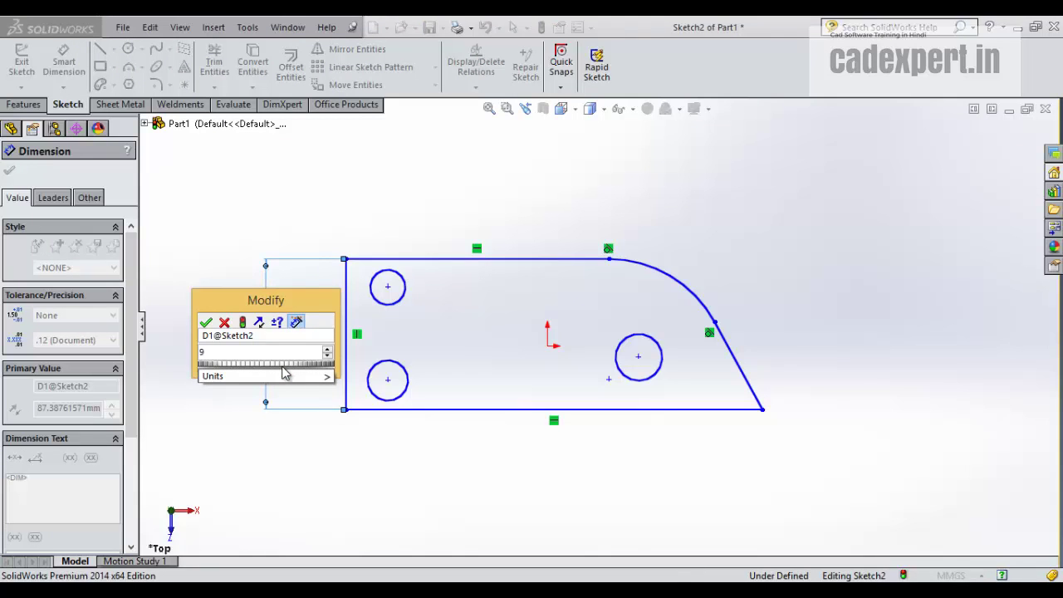
click(206, 323)
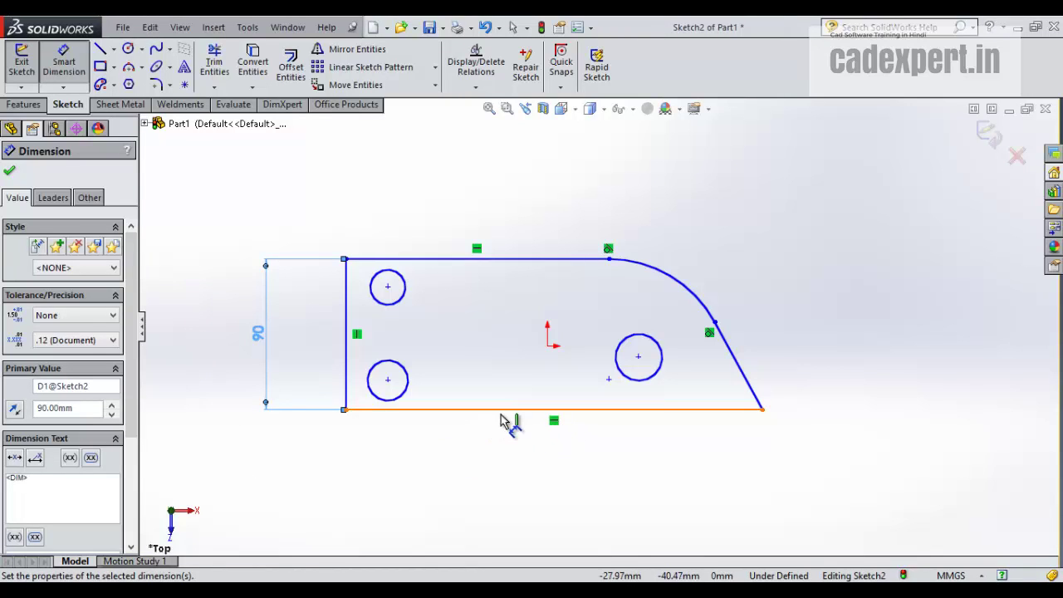
- Dimension the bottom edge at 300, then correct it to 290
click(501, 419)
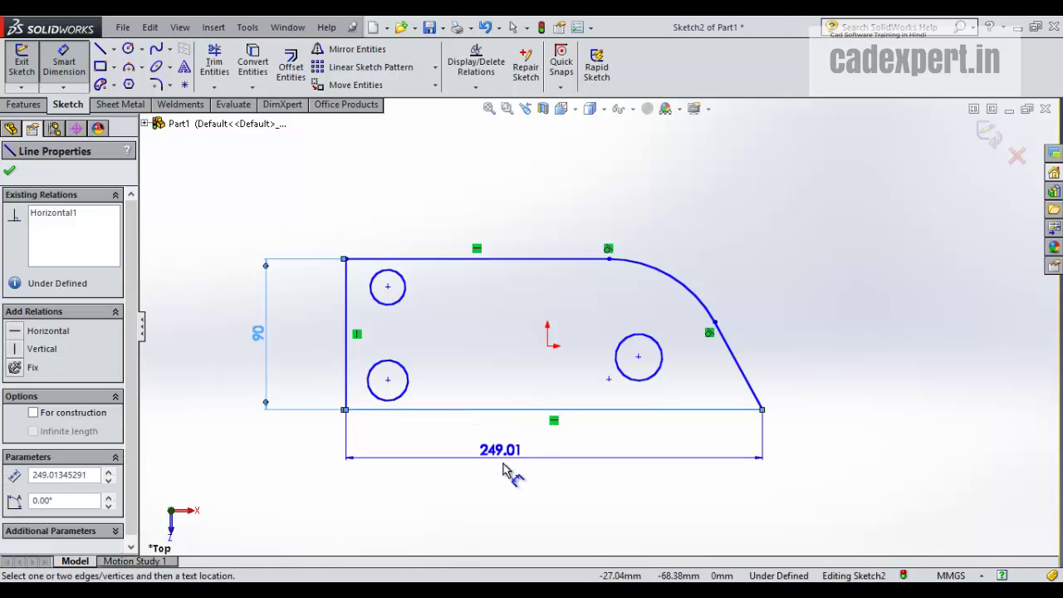
click(501, 471)
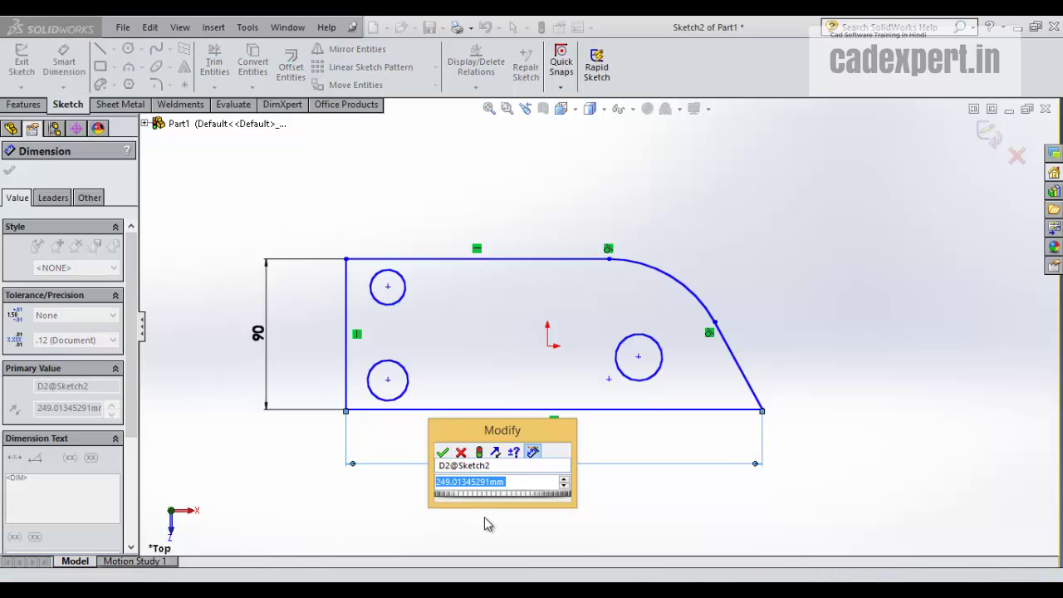
text(3)
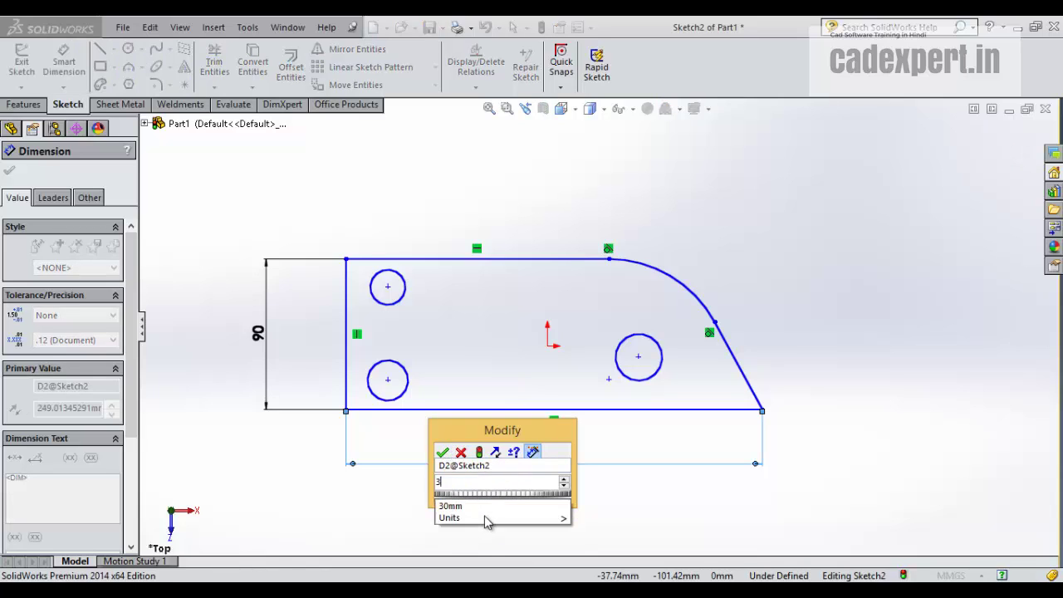
text(00)
mouse_move(462, 518)
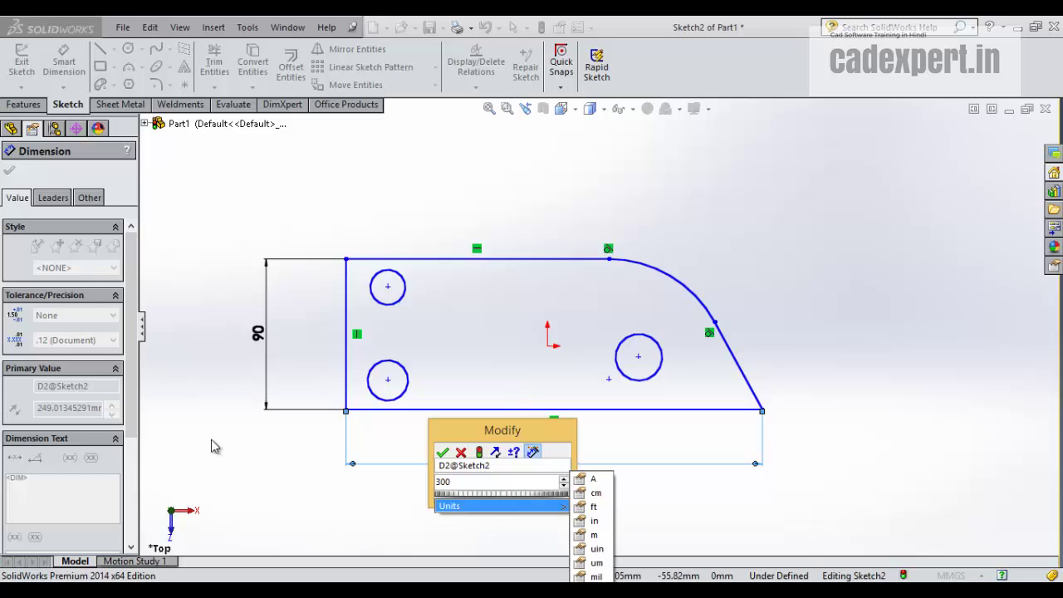
click(444, 455)
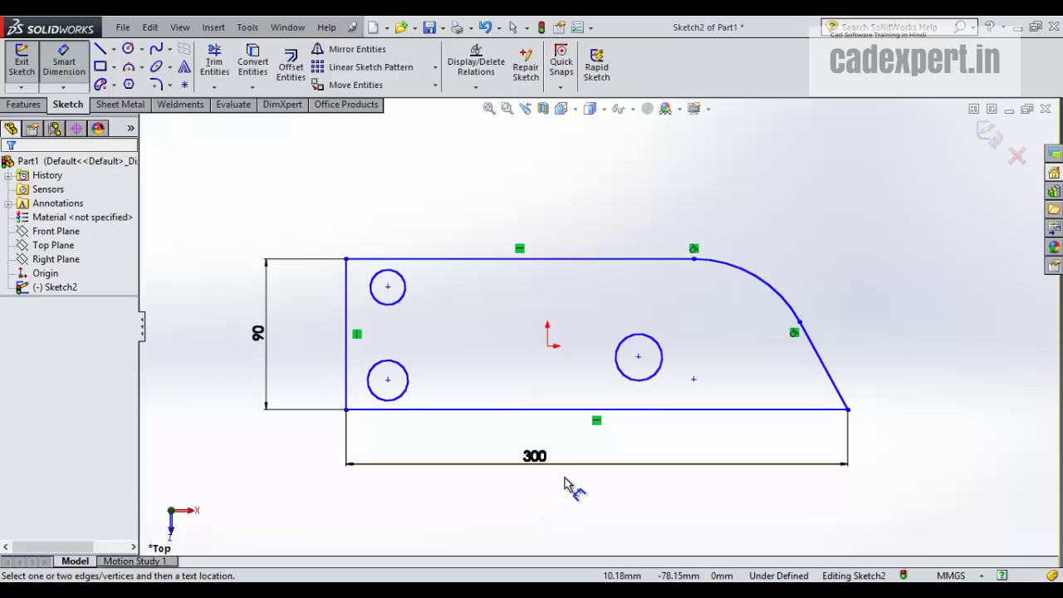
click(540, 463)
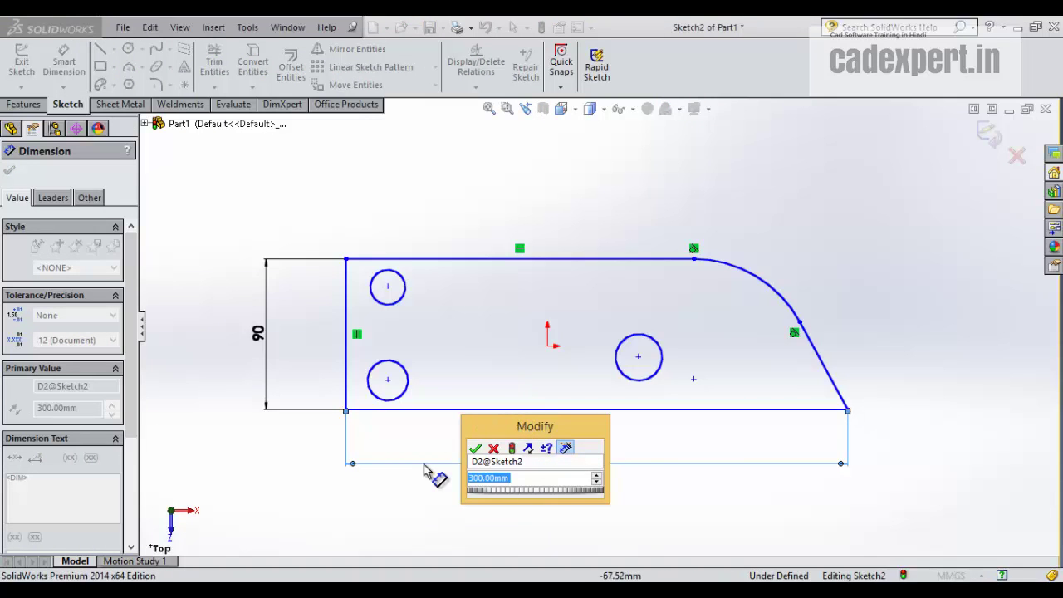
text(2)
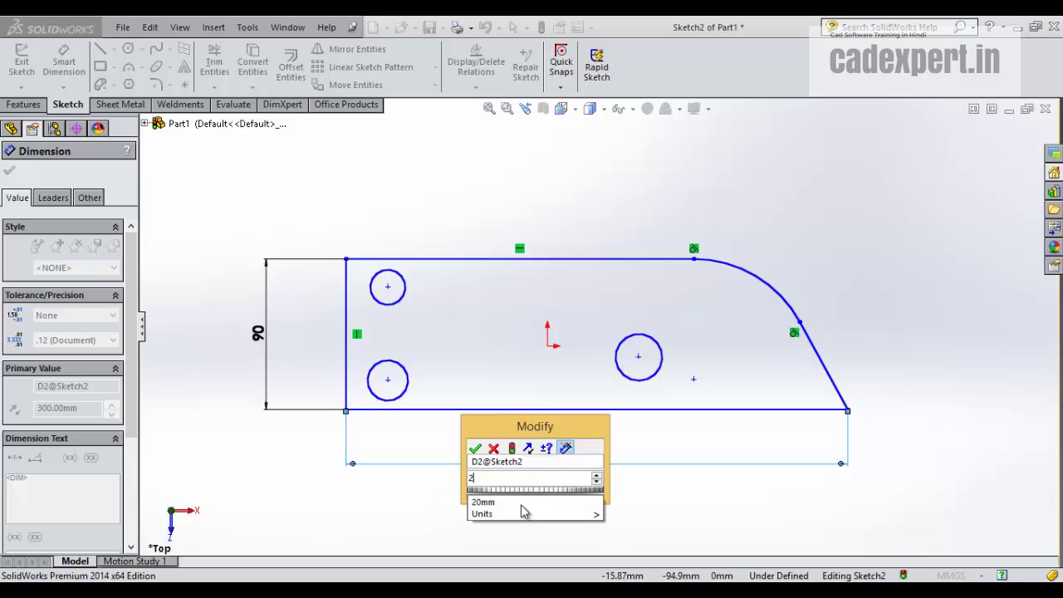
text(90)
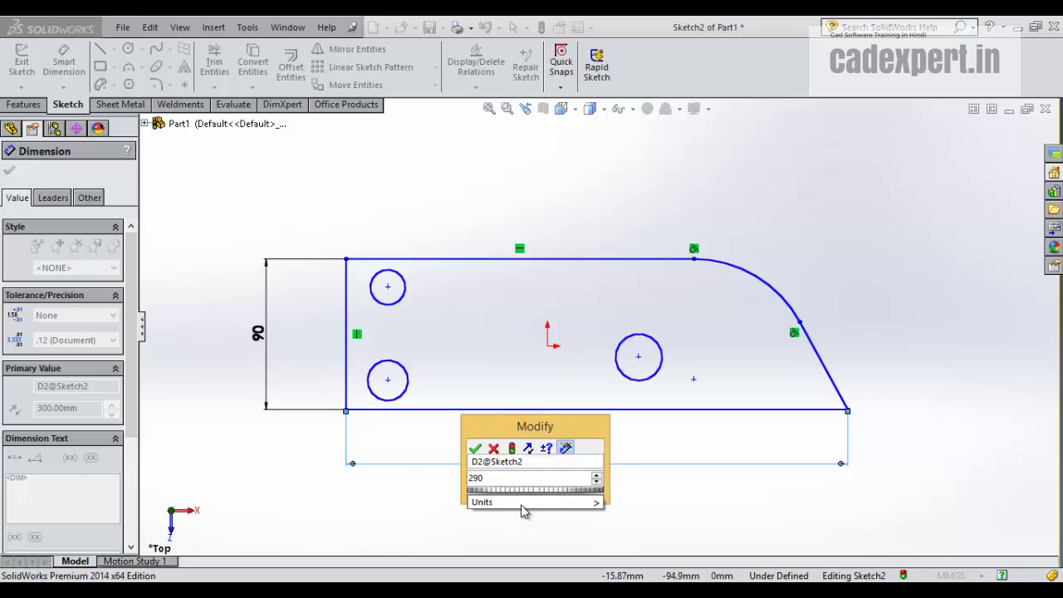
click(475, 448)
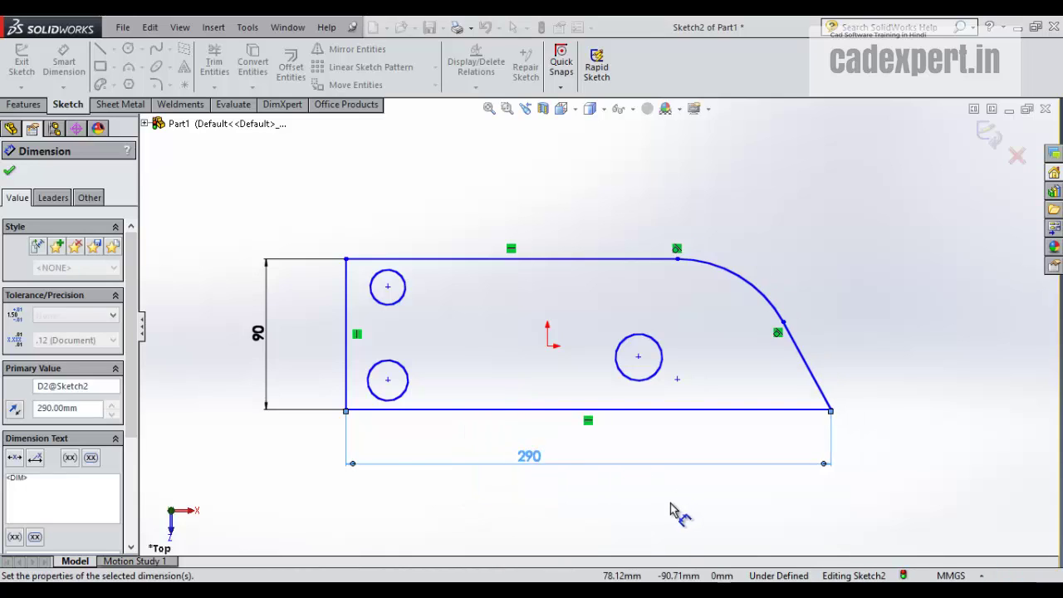
click(542, 497)
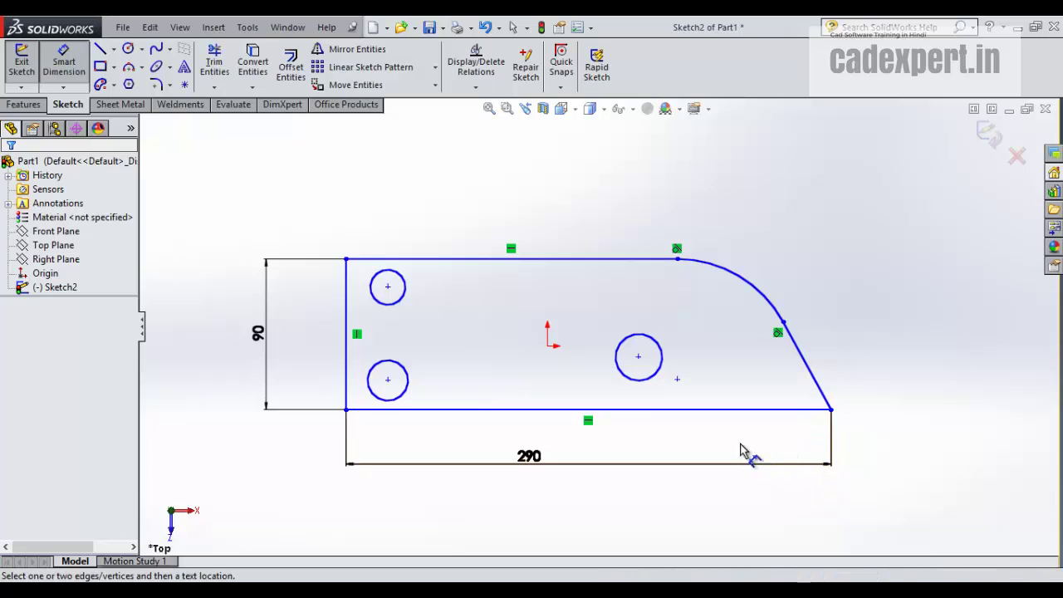
- Add a 61.32° angle dimension between the bottom edge and the slanted edge
click(782, 409)
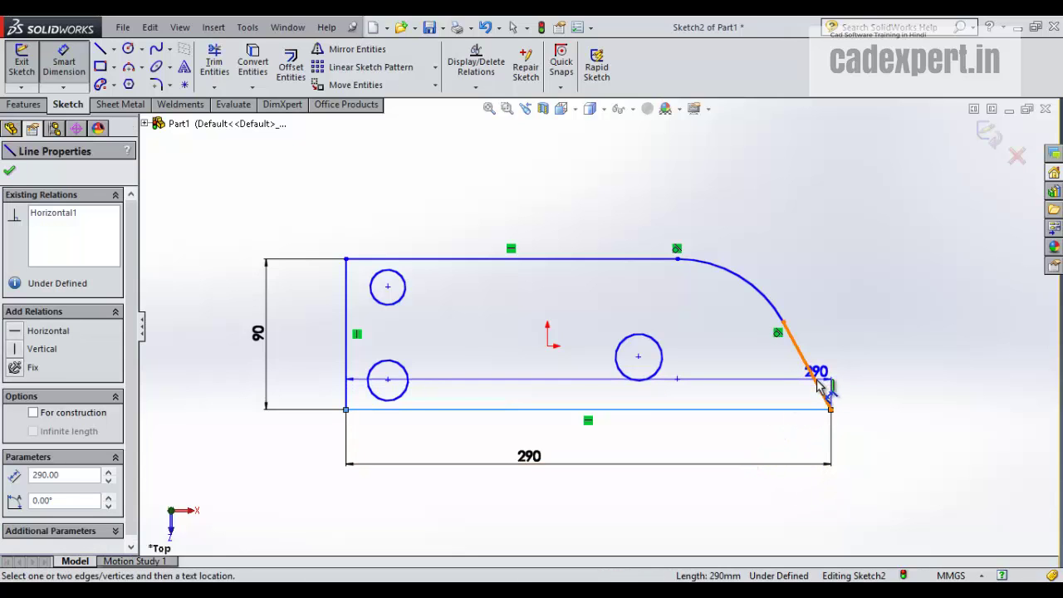
click(818, 383)
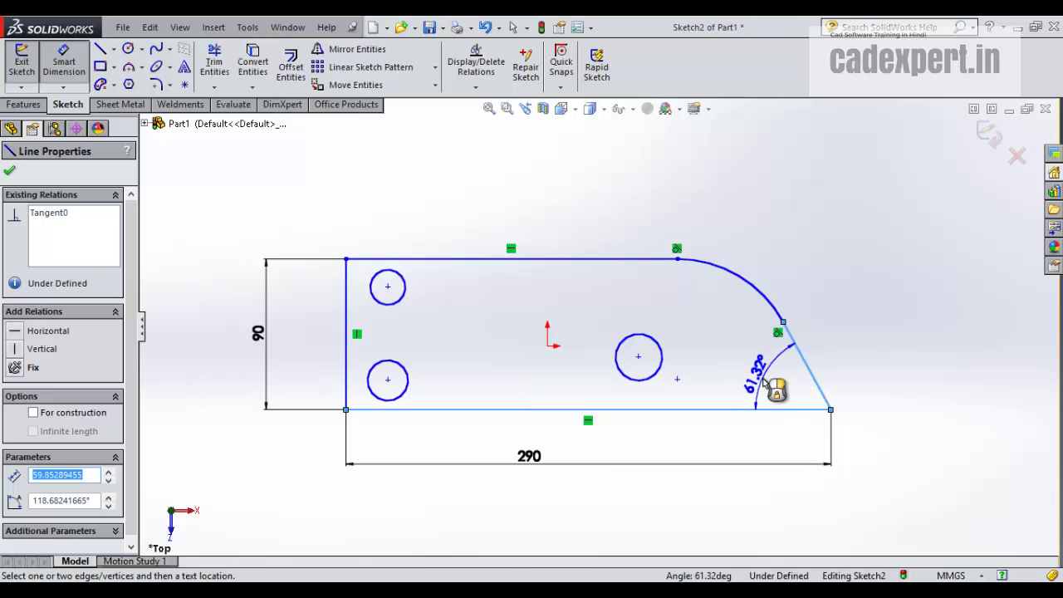
click(773, 387)
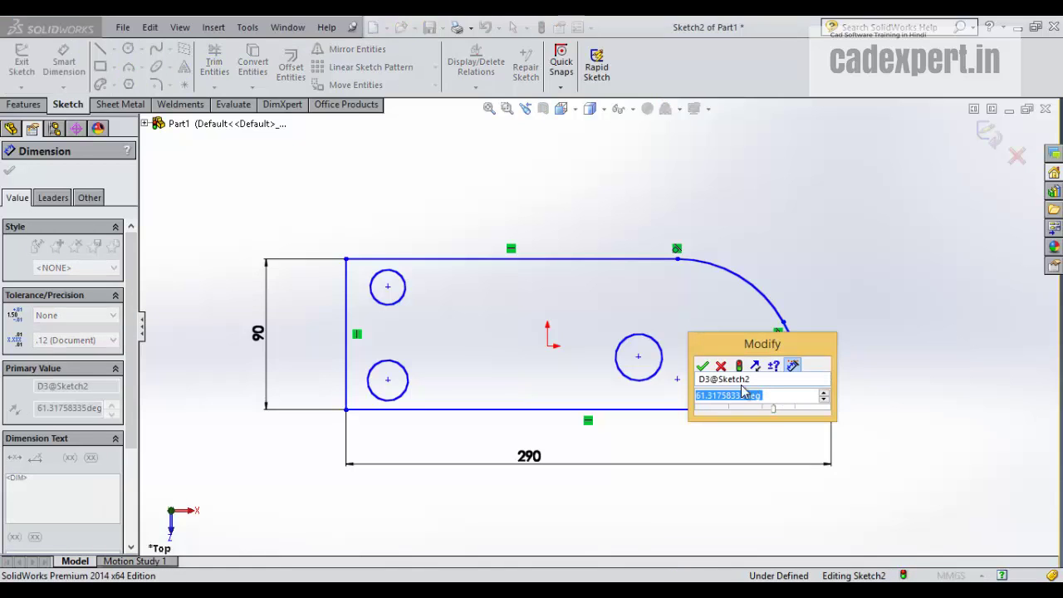
click(703, 367)
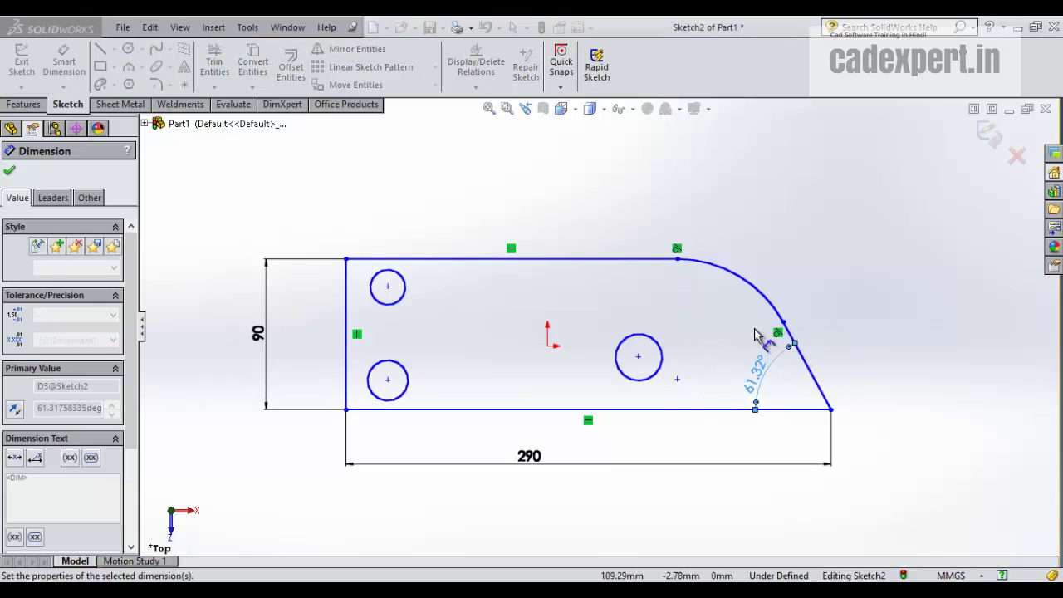
click(806, 236)
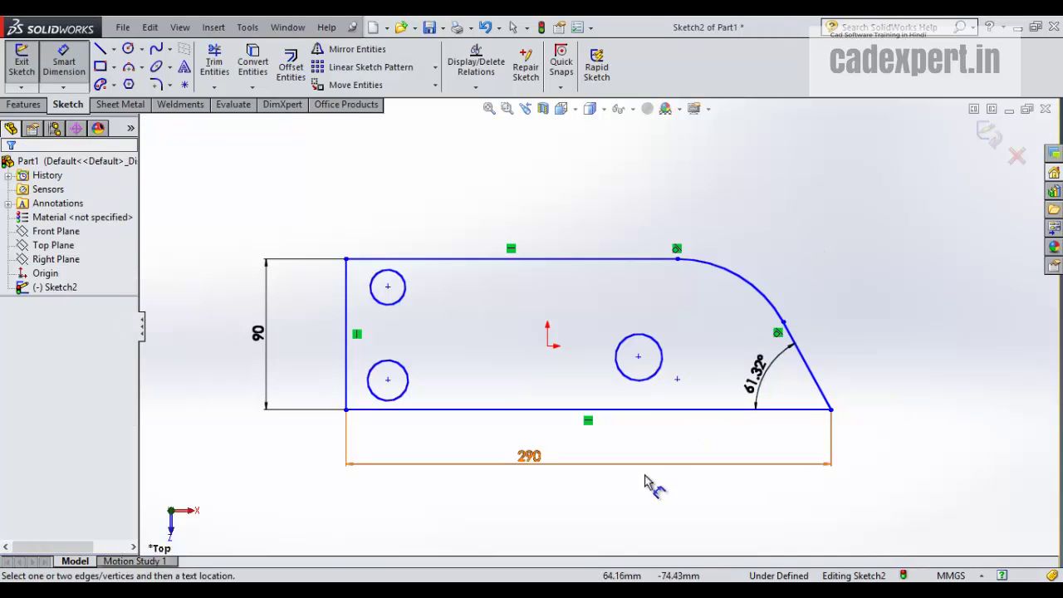
- Set the top-left circle's diameter to Ø20
click(407, 296)
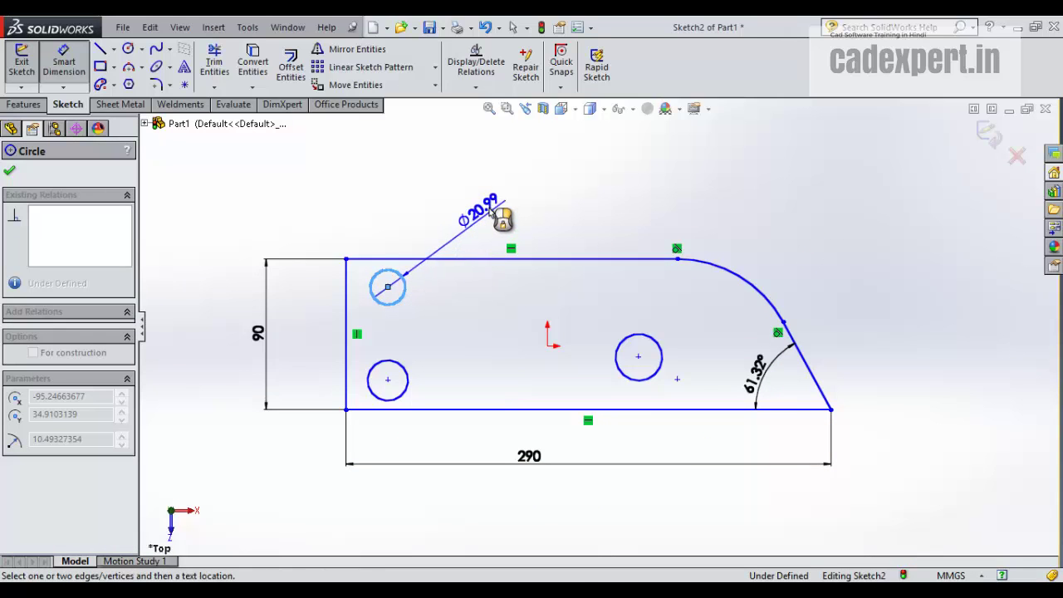
click(491, 209)
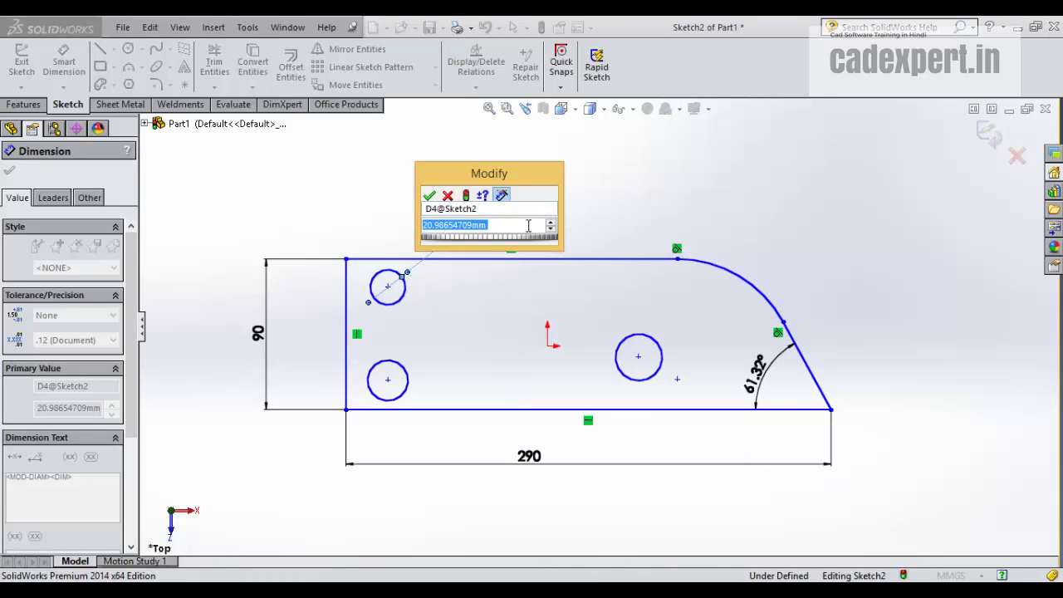
text(20)
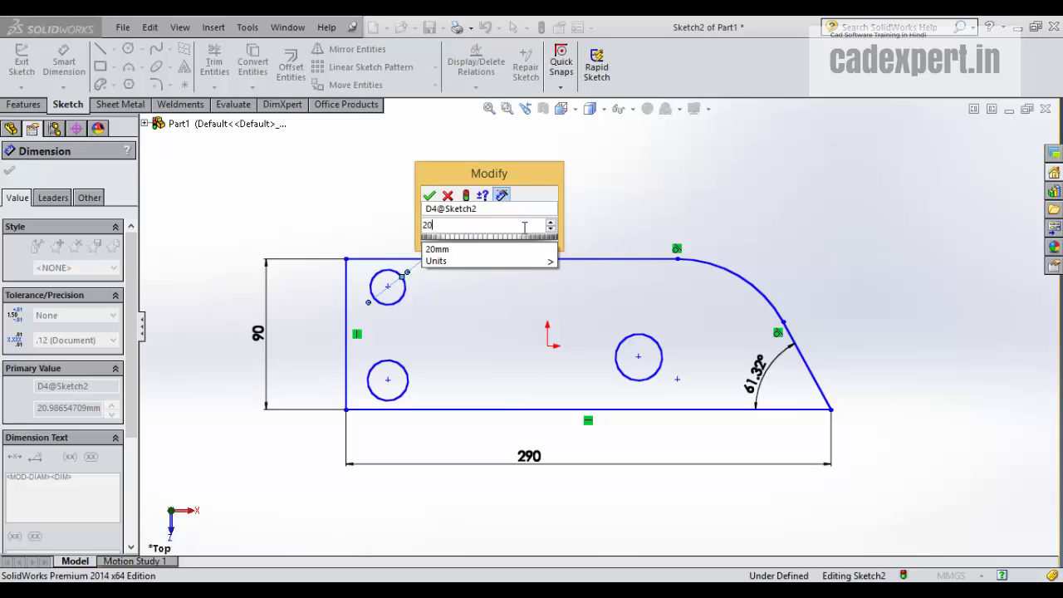
click(430, 197)
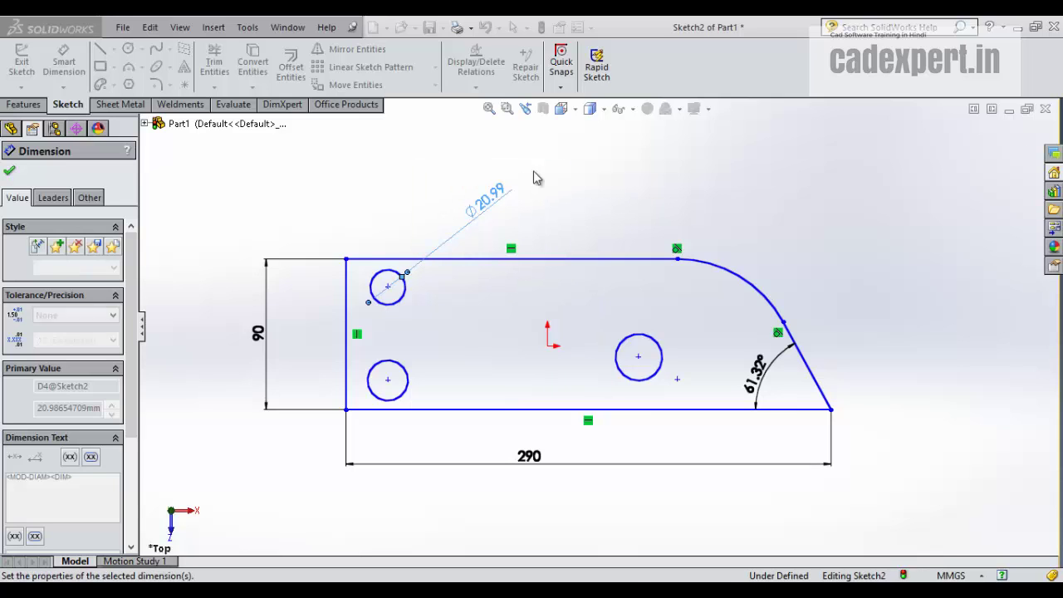
click(611, 200)
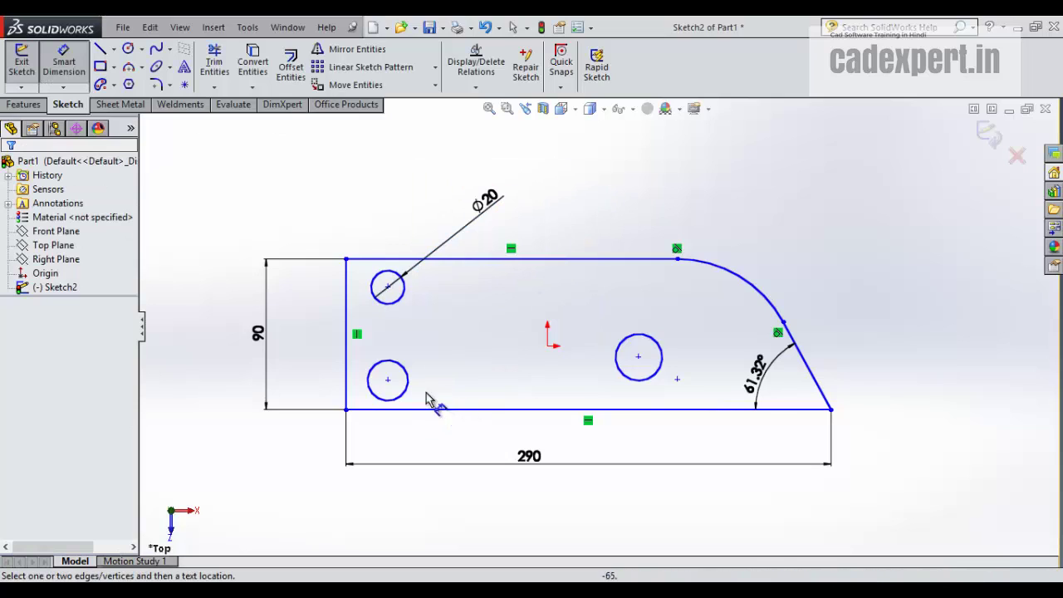
- Dimension the rounded corner arc with an R80 radius
click(745, 281)
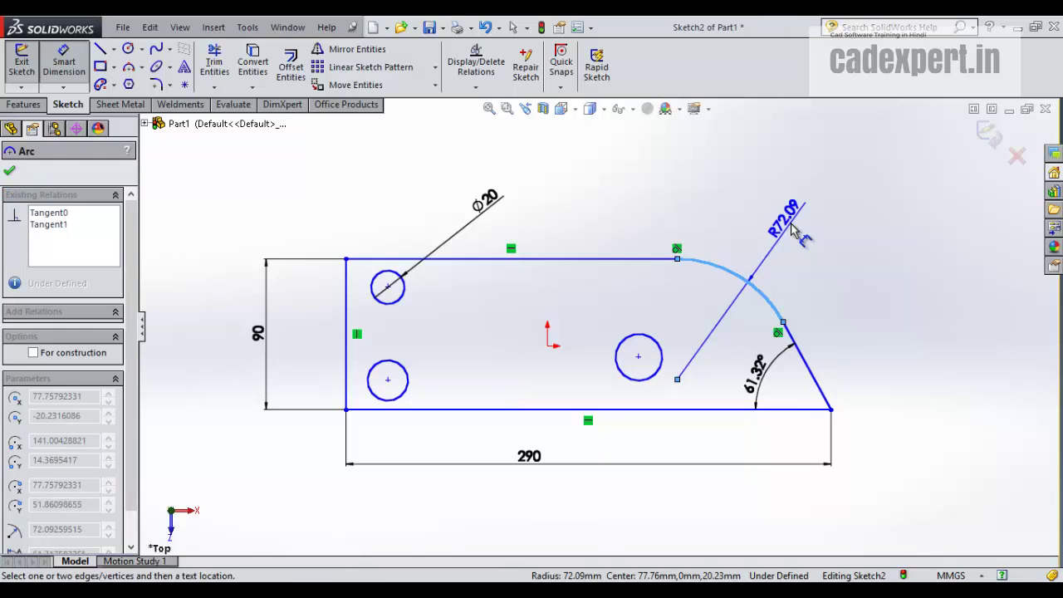
click(795, 231)
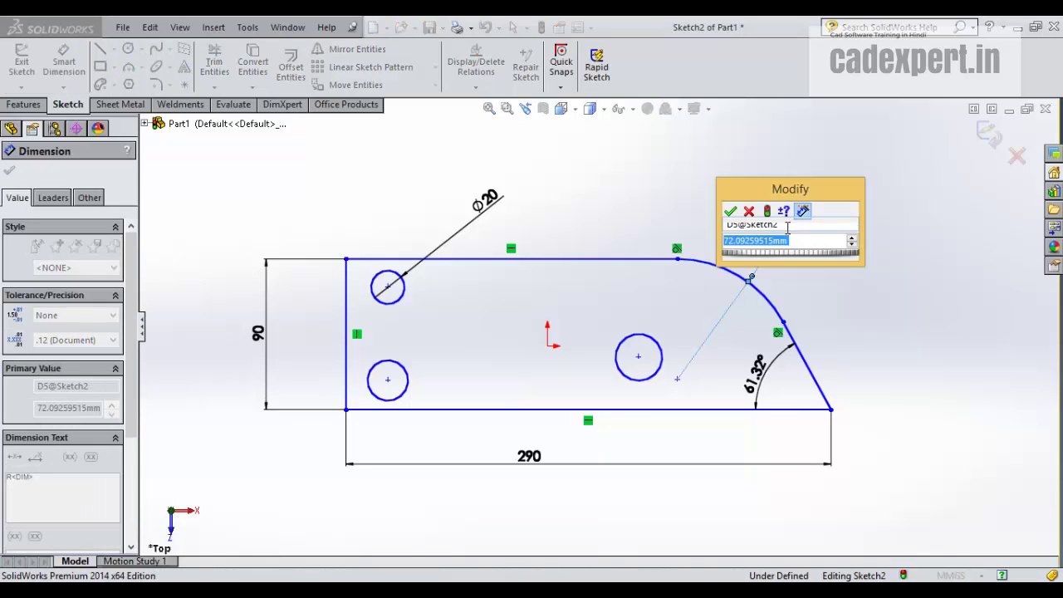
text(=)
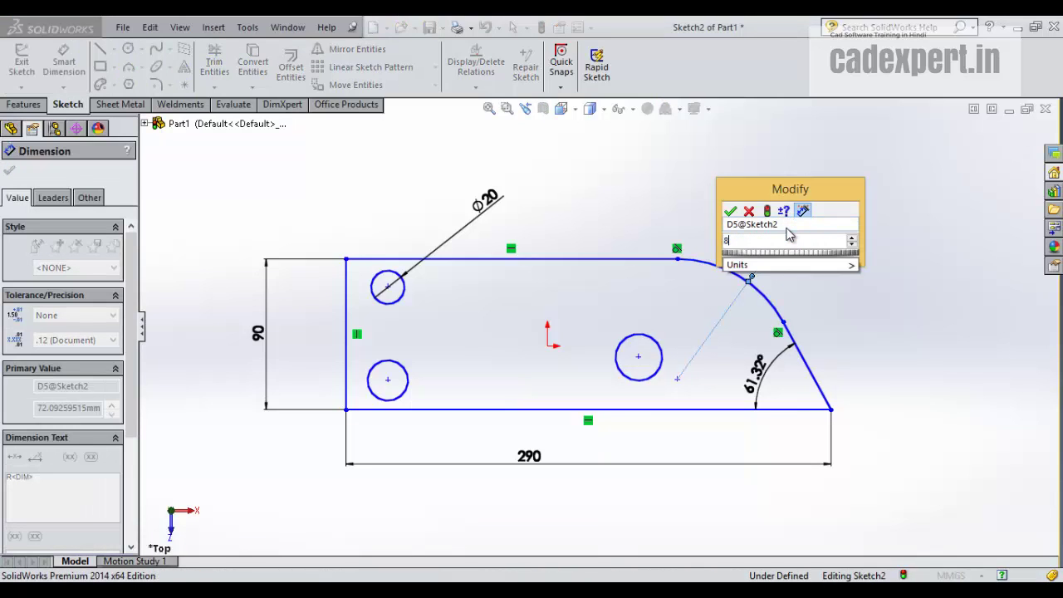
key(Escape)
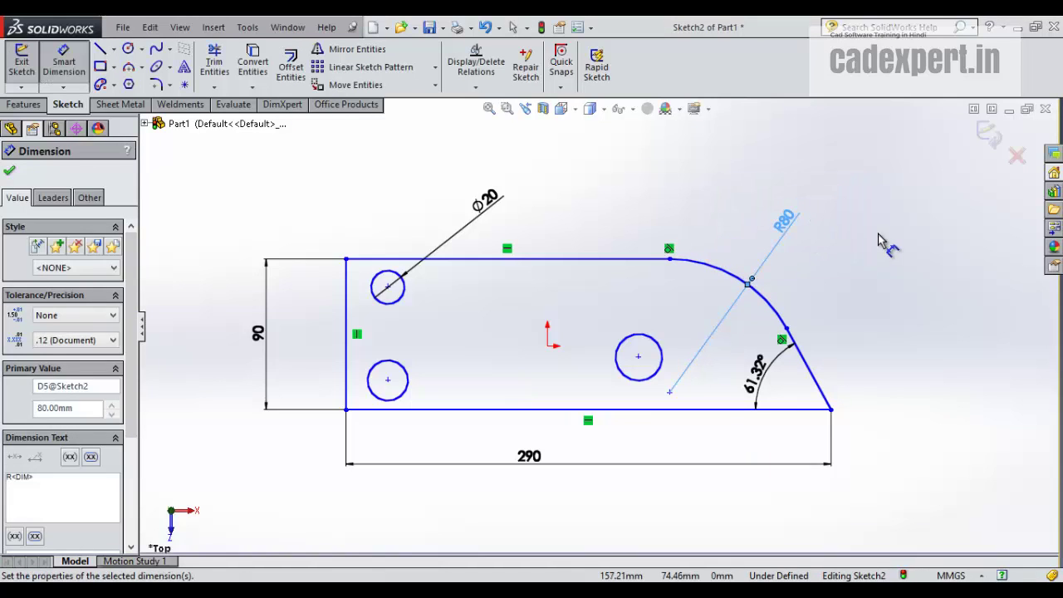
click(862, 251)
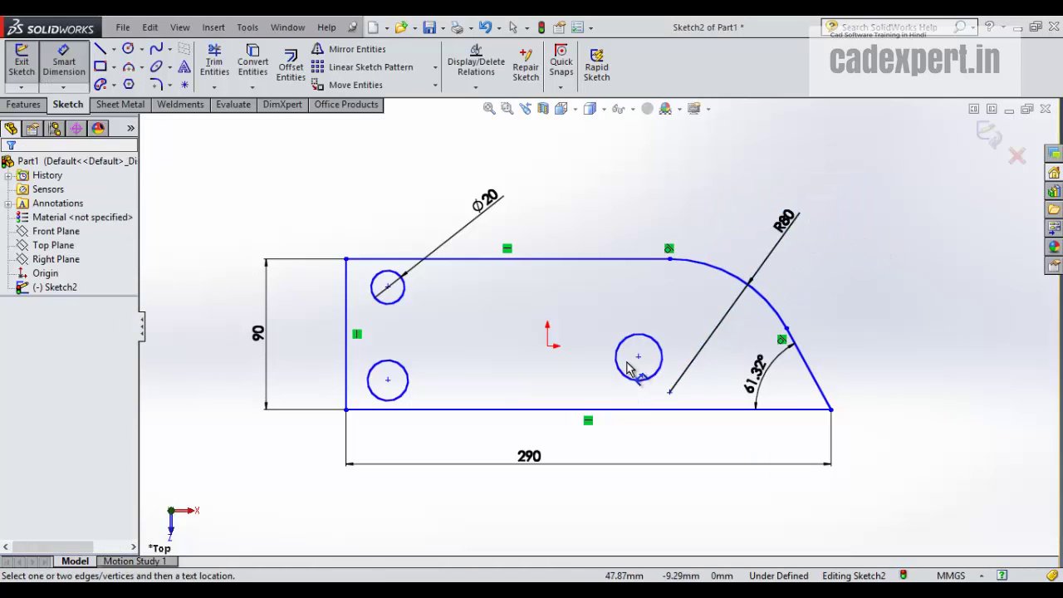
scroll(636, 357, up, 2)
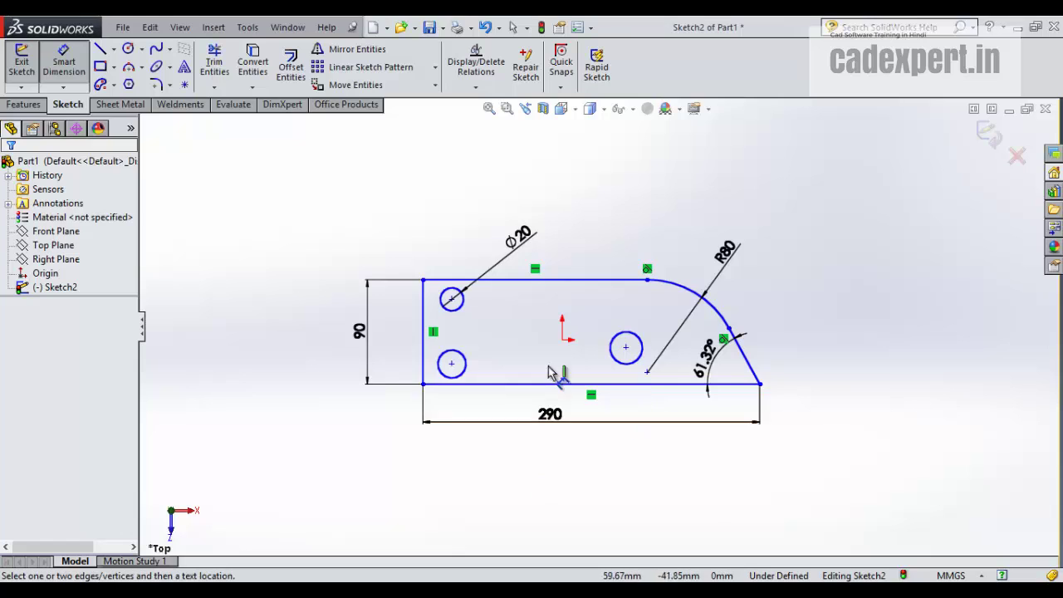
- Draw a closed four-line shape with vertical sides, flat base and slanted top left of the plate
click(103, 52)
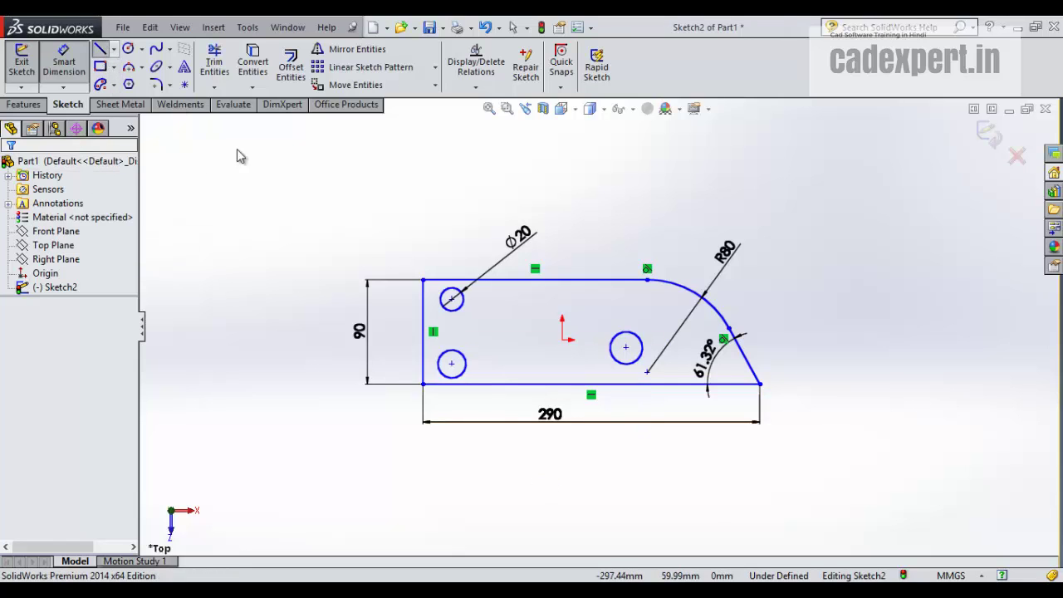
click(237, 190)
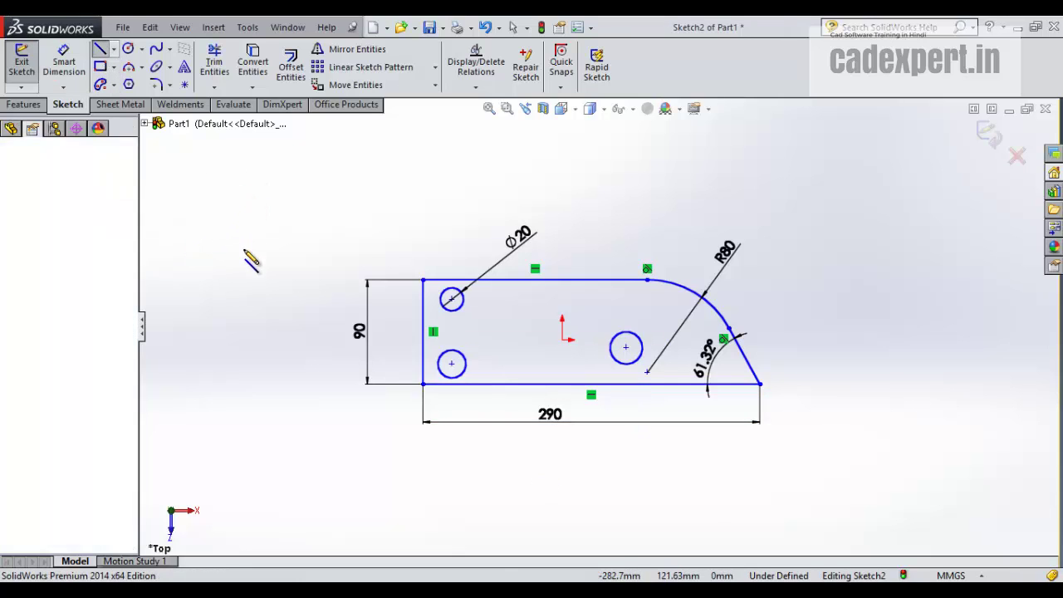
click(236, 306)
click(310, 307)
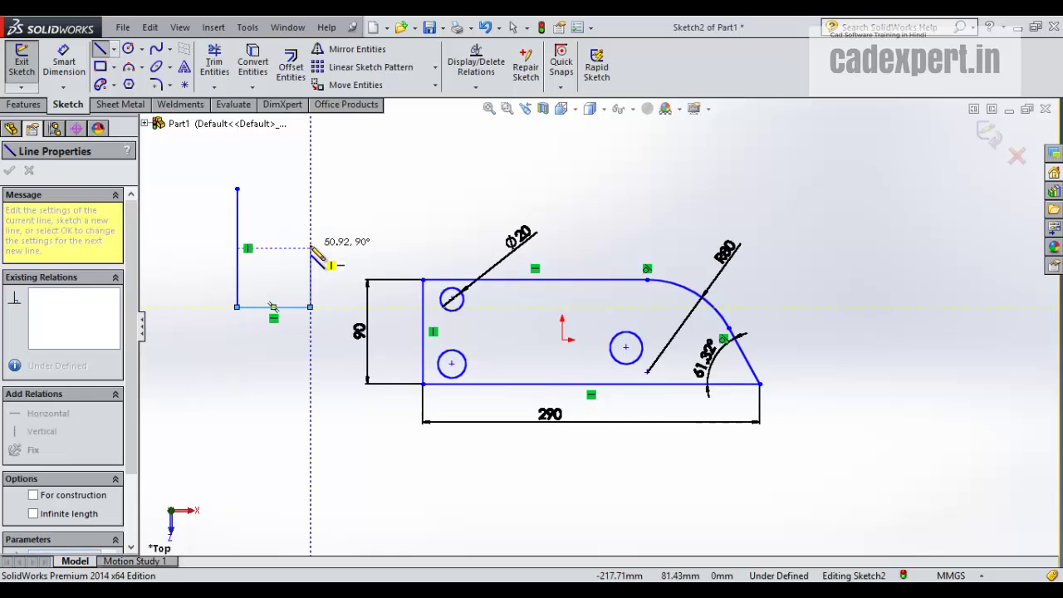
click(310, 247)
click(238, 190)
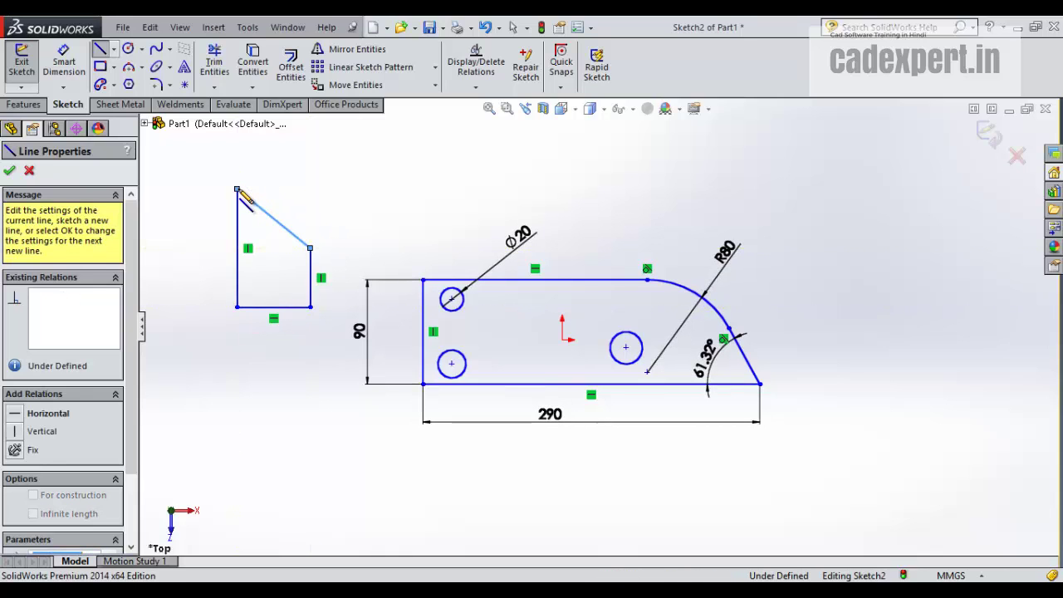
key(Escape)
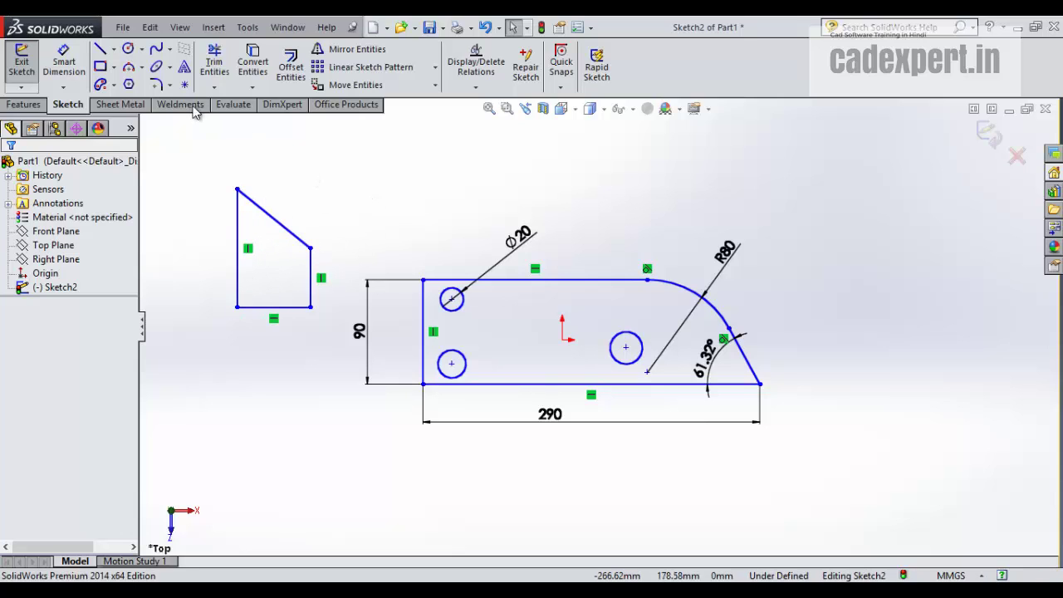
click(64, 63)
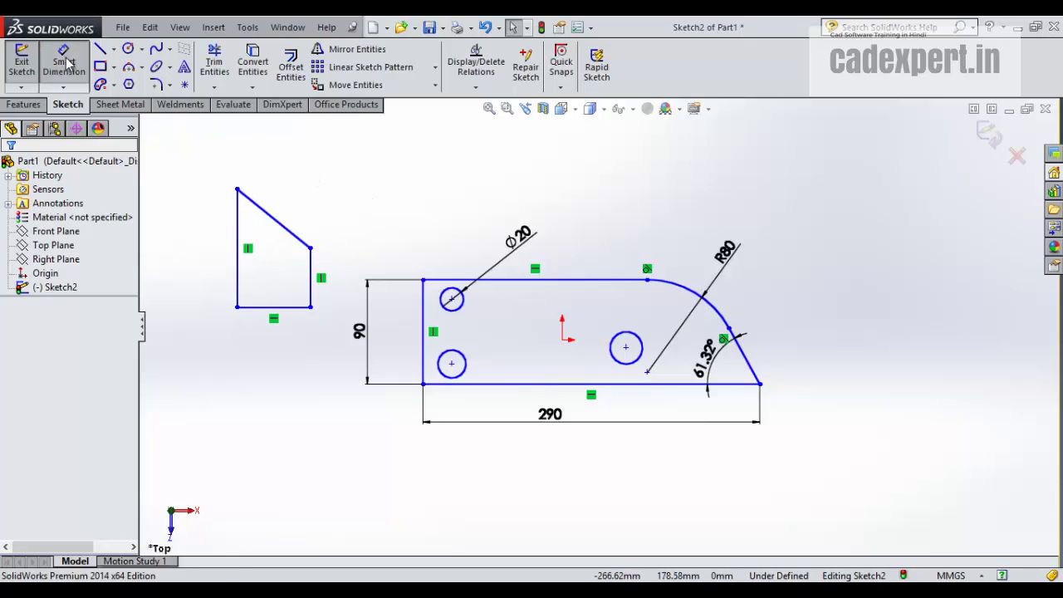
- Add a 50.92 vertical dimension between the slanted edge's endpoints
click(238, 191)
click(310, 248)
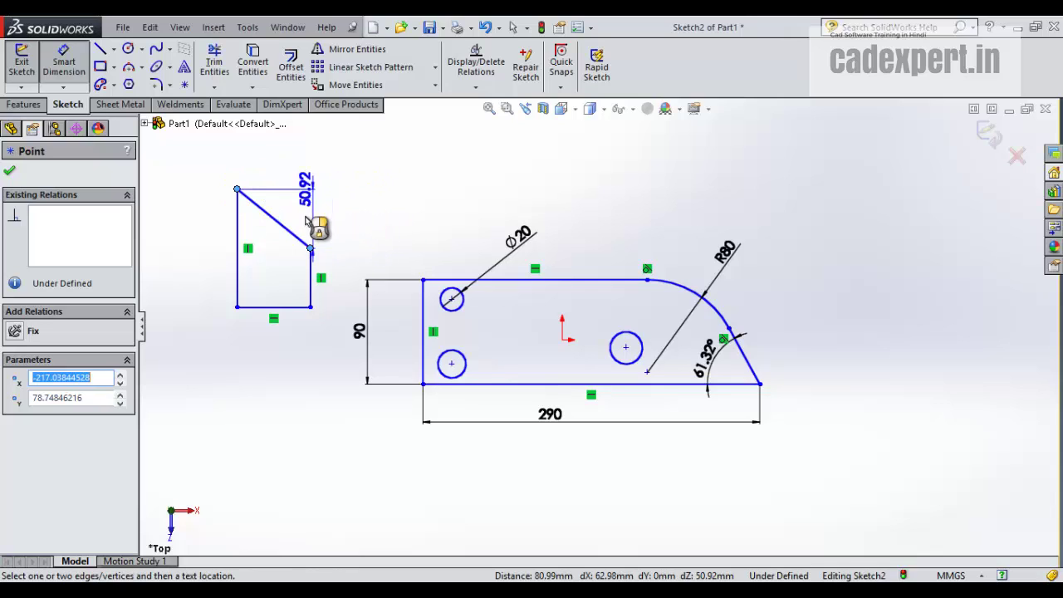
click(392, 218)
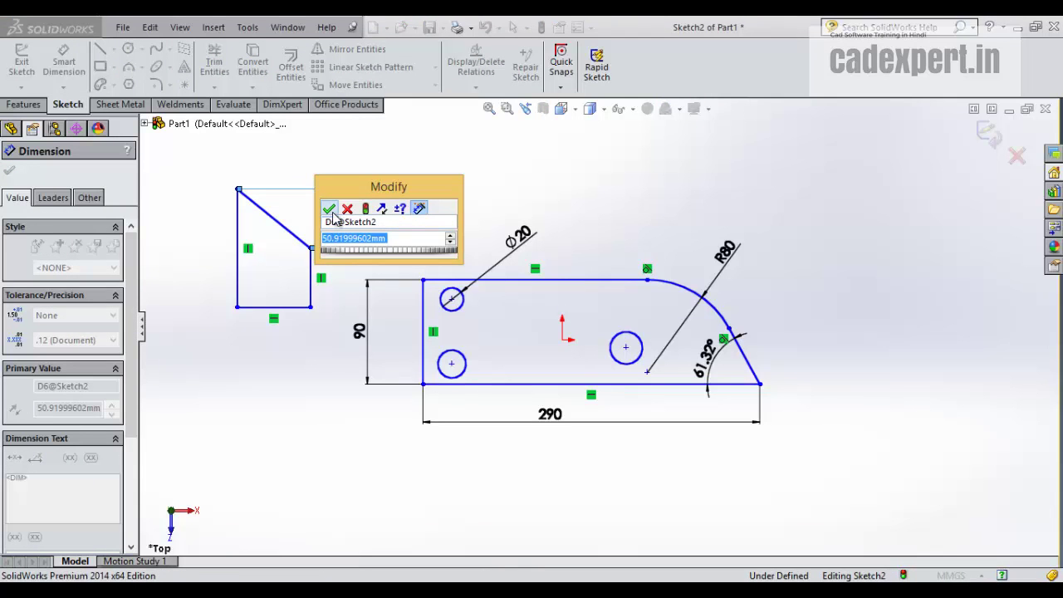
click(329, 208)
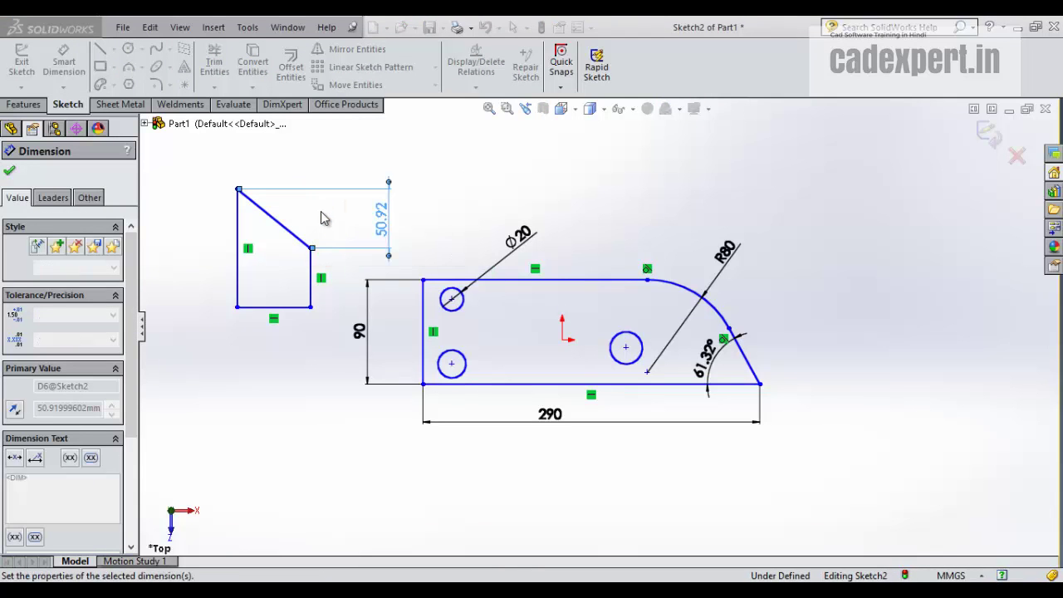
click(274, 190)
- Dimension the new shape's bottom edge at 62.98 width below the shape
click(238, 190)
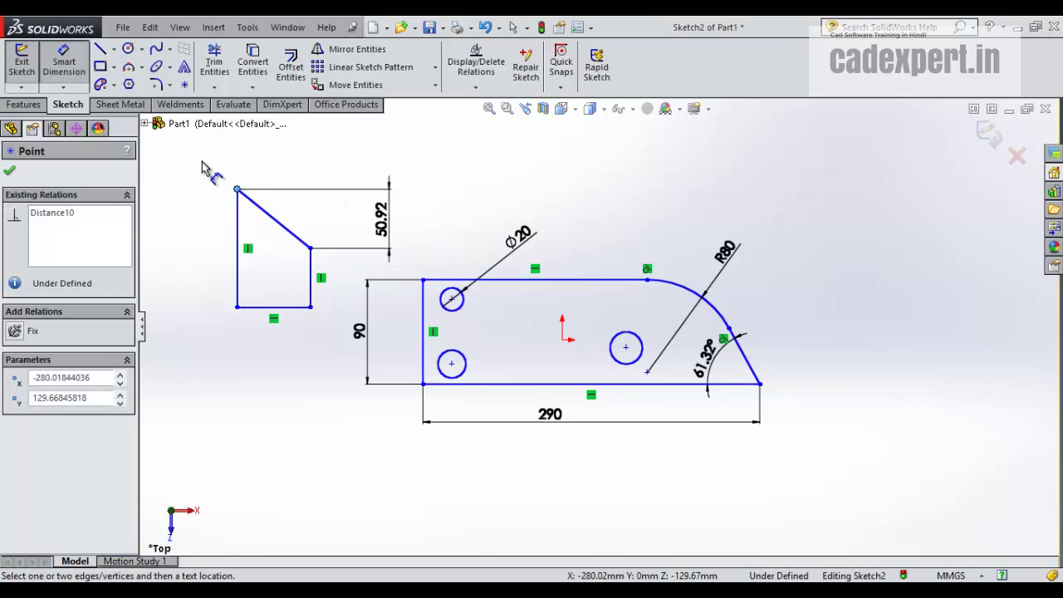
click(312, 248)
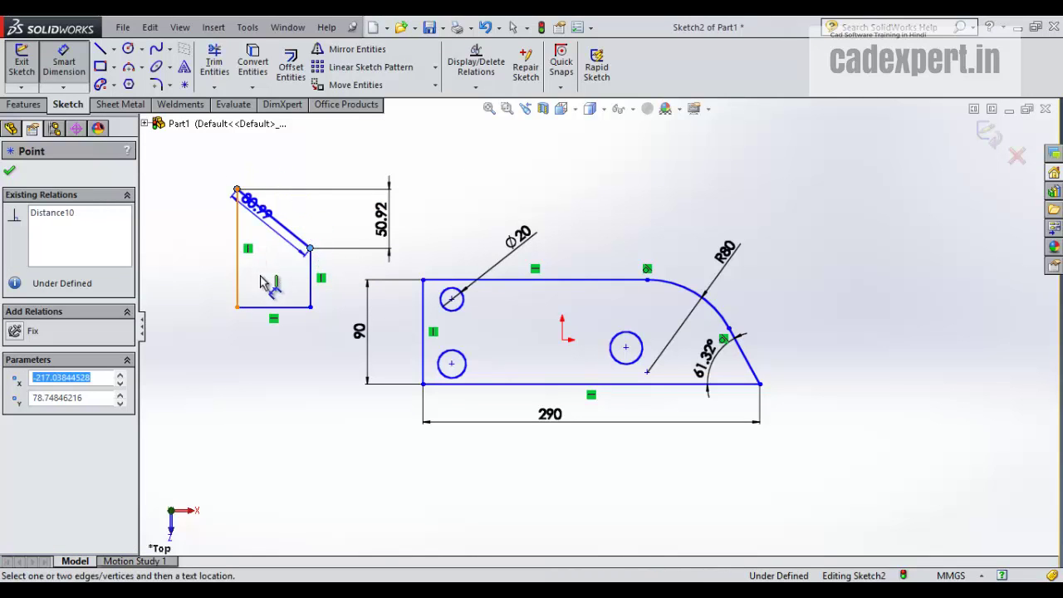
click(274, 308)
click(294, 370)
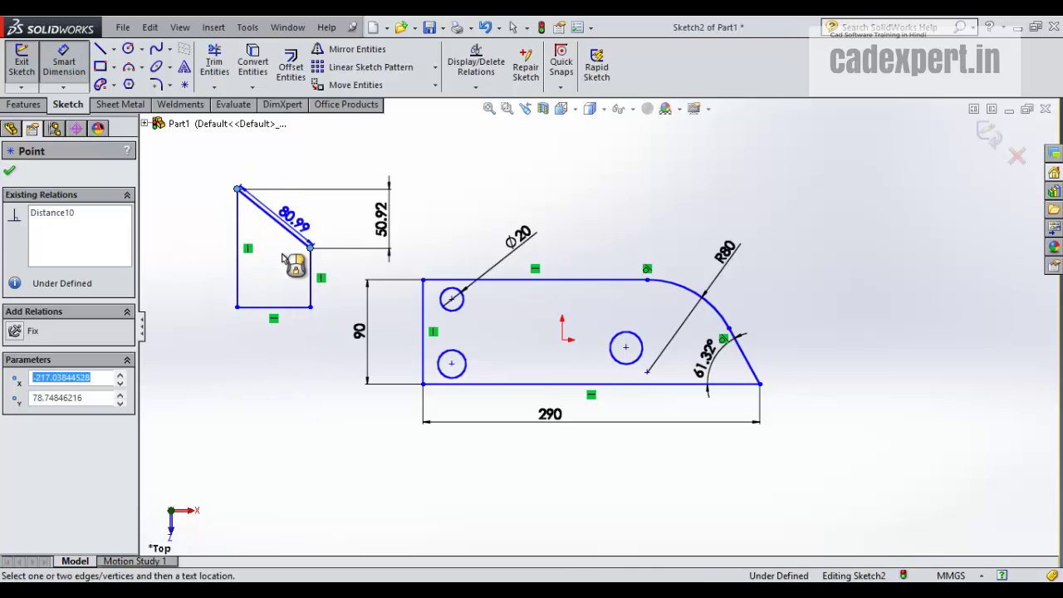
drag(290, 368, 279, 406)
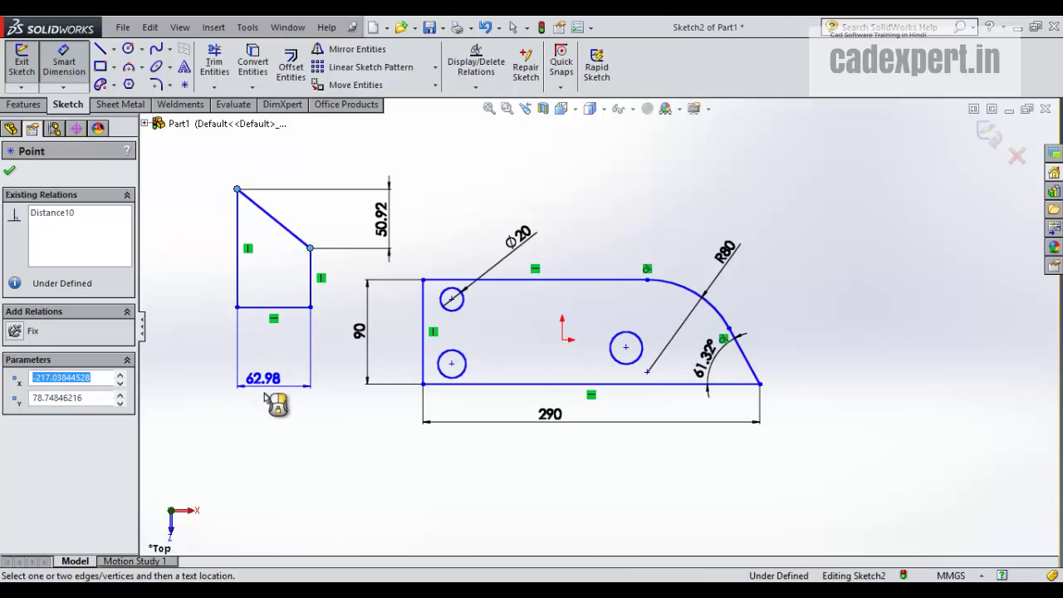
click(269, 392)
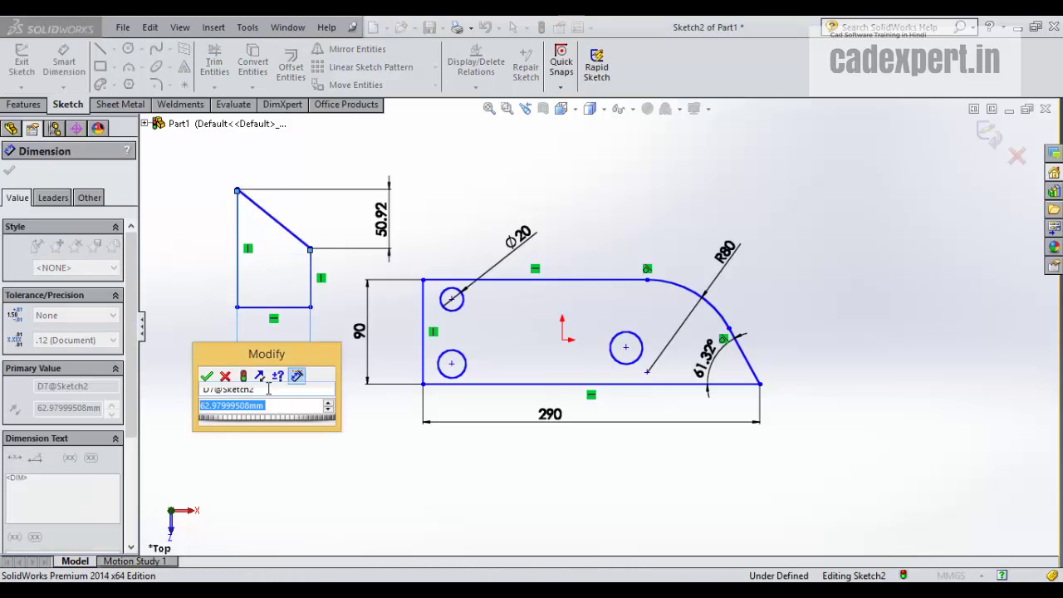
click(208, 378)
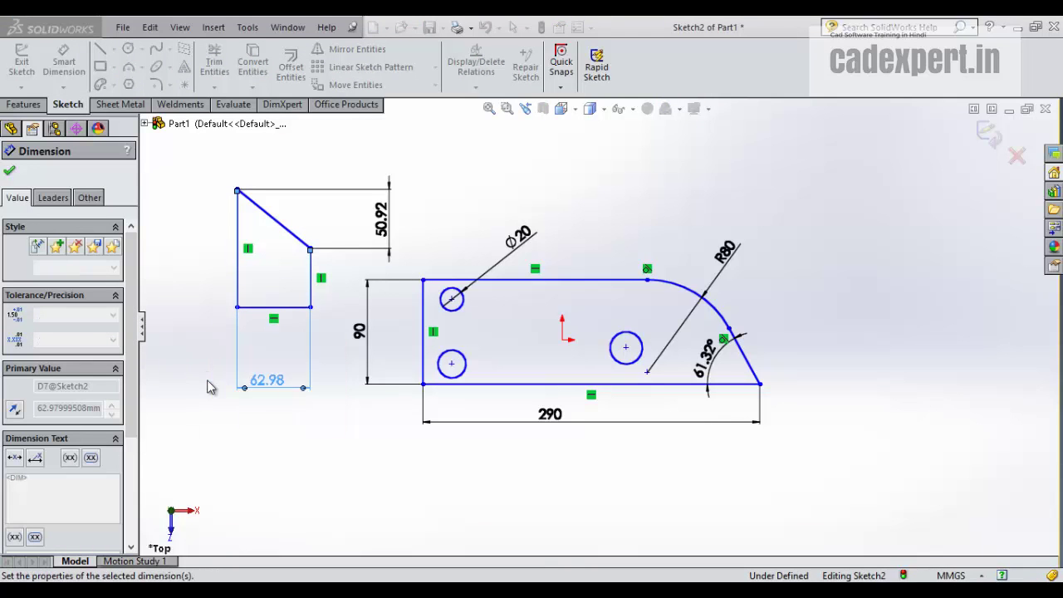
click(370, 433)
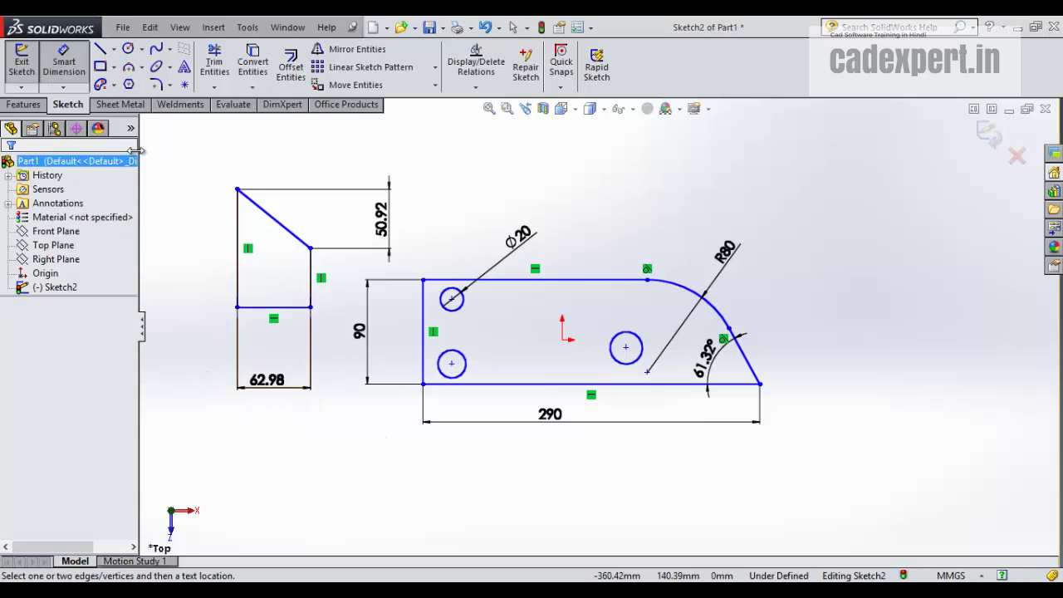